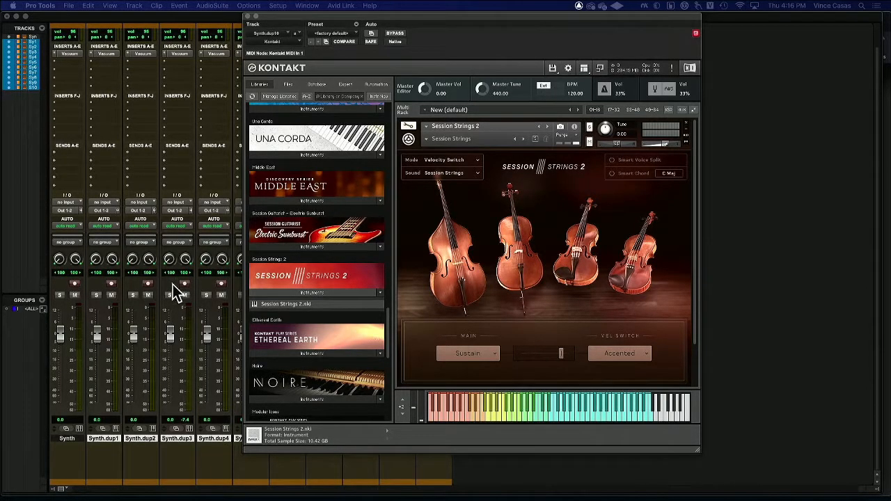
Switch to Finder, open the Utilities folder that contains Audio MIDI Setup and reposition its window
left_click(185, 16)
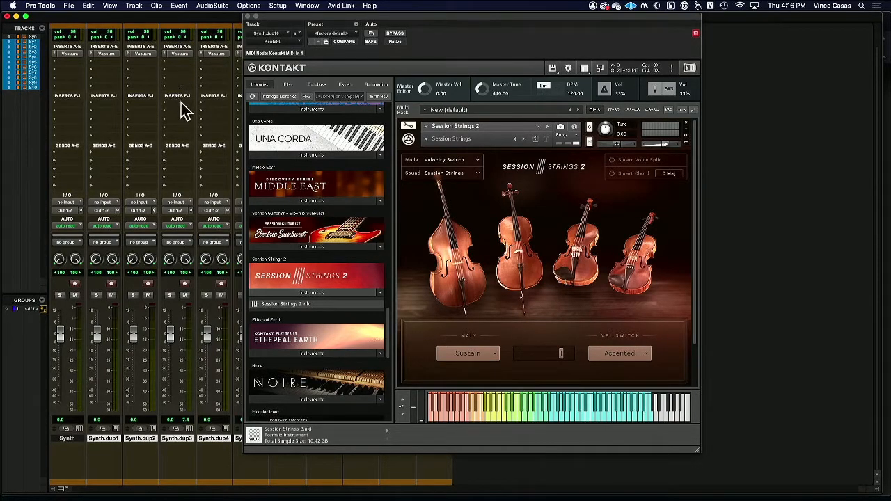
key("super+Tab")
key("super+Tab")
key("super+Tab")
key("super+Tab")
key("super+Tab")
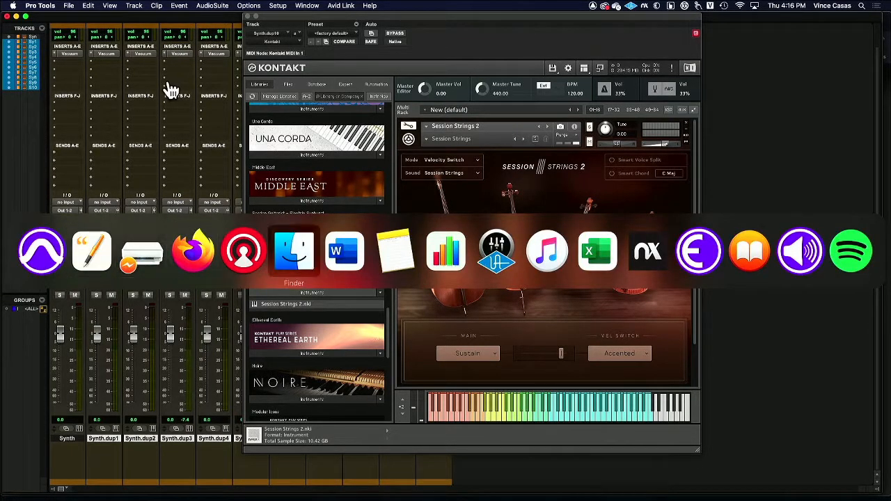
left_click(122, 7)
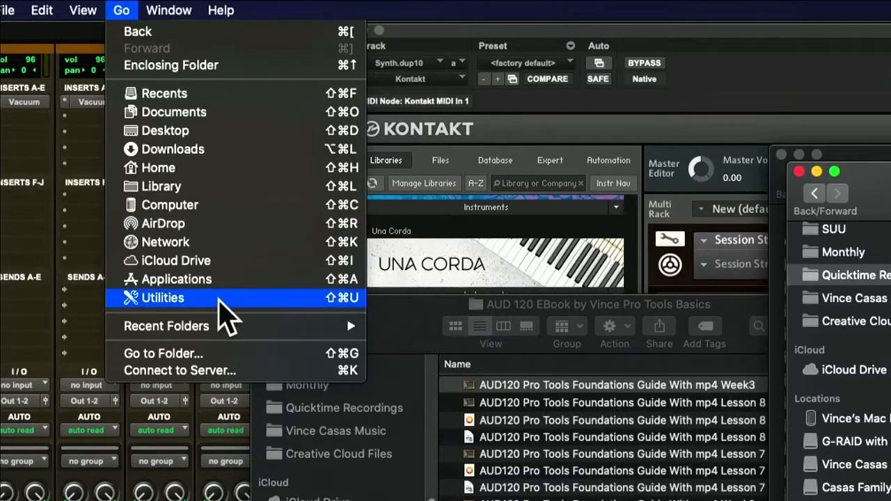
left_click(220, 300)
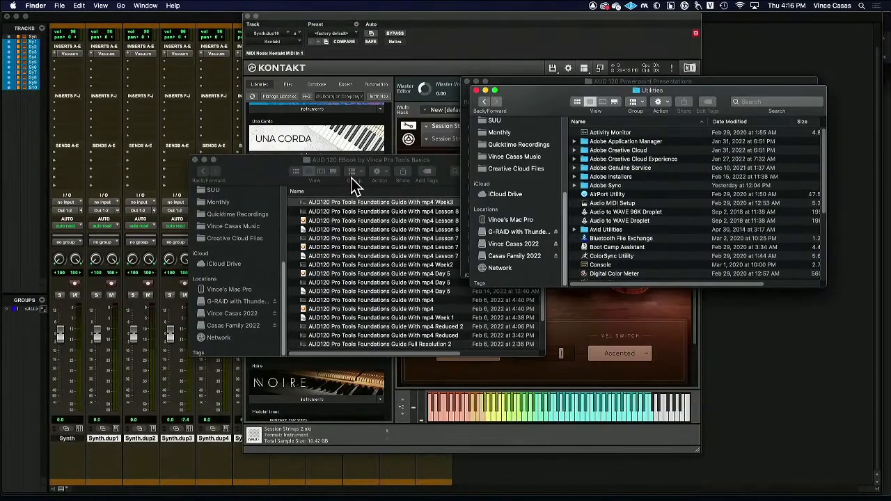
left_click_drag(644, 105, 552, 99)
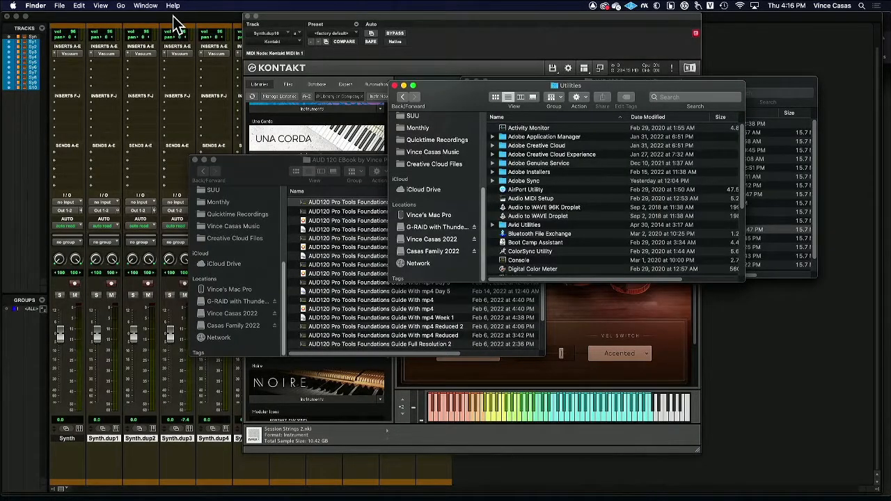
Return to Pro Tools, launch Audio MIDI Setup through its MIDI Studio command and reposition the Audio Devices window
left_click(172, 16)
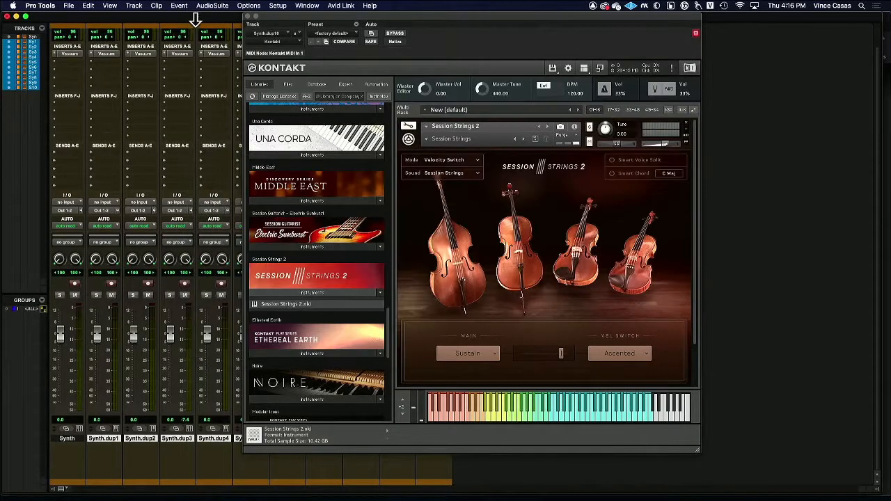
left_click(280, 7)
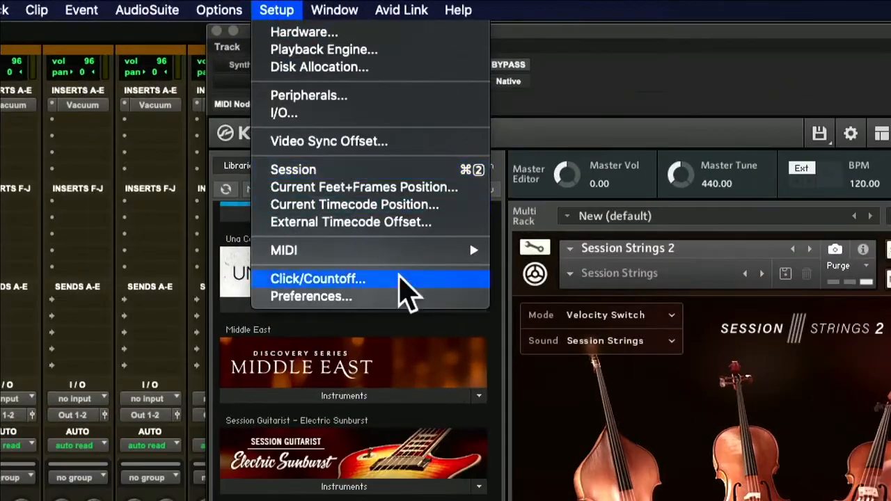
mouse_move(340, 129)
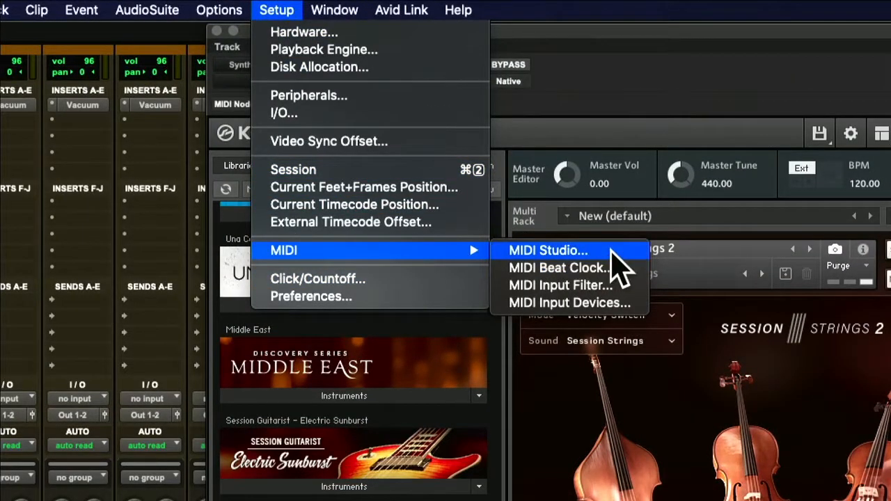
left_click(611, 252)
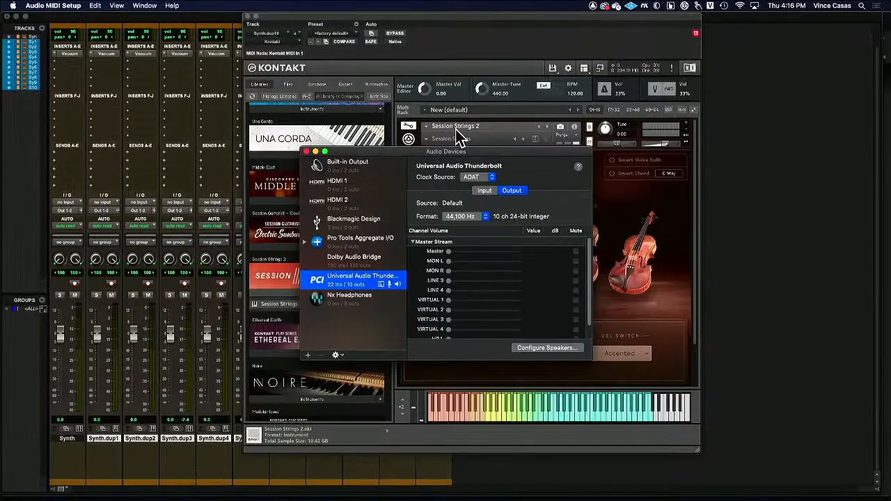
left_click_drag(474, 150, 444, 132)
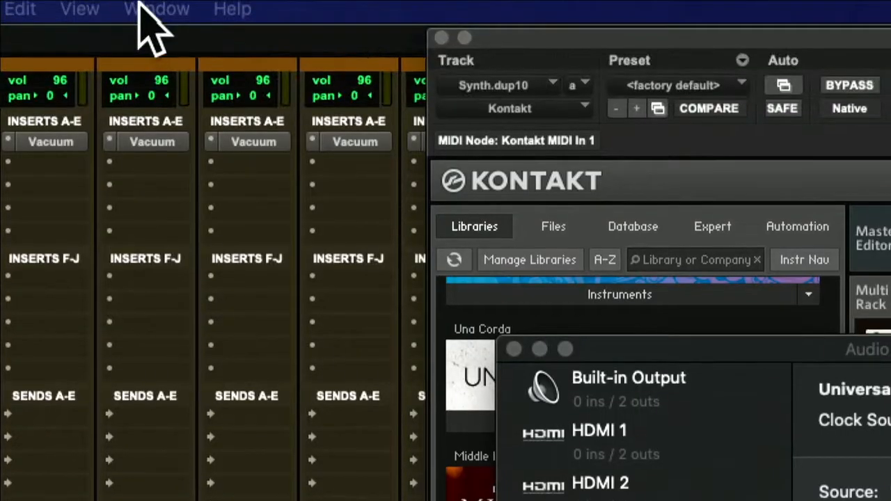
Show the MIDI Studio window, then reposition and enlarge it to fit the lower rows of MIDI devices
left_click(145, 6)
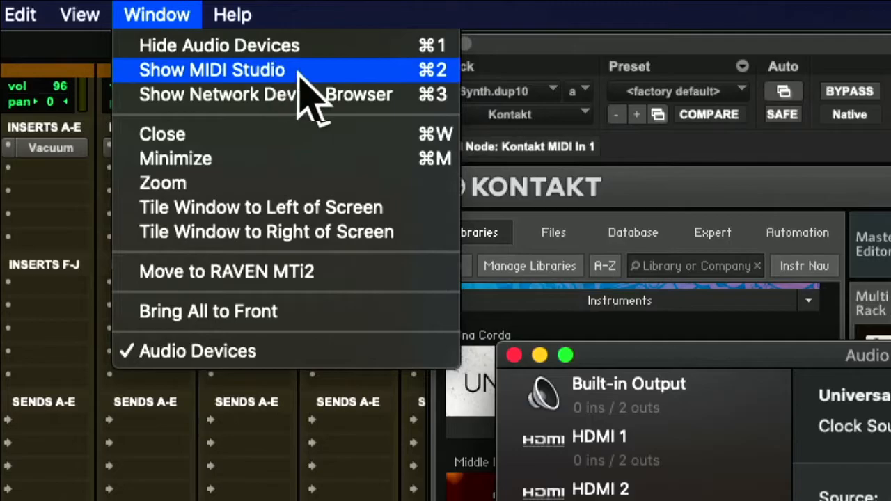
left_click(301, 72)
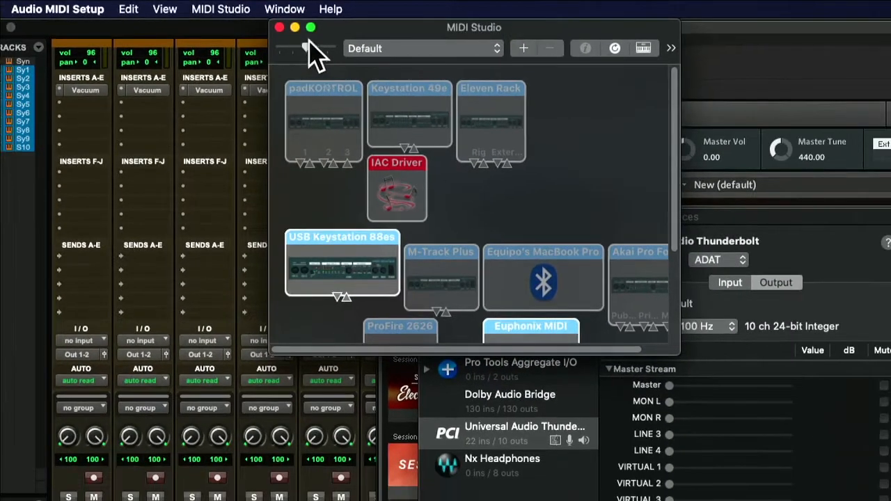
left_click_drag(342, 29, 304, 112)
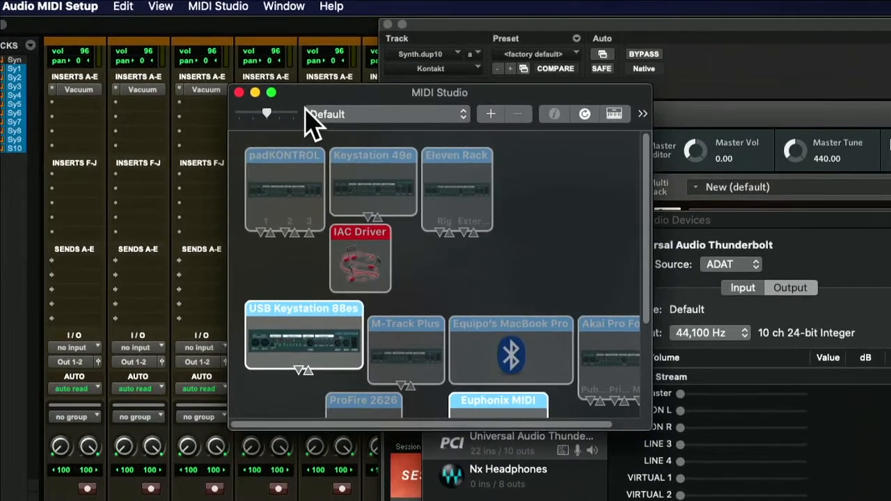
left_click_drag(481, 97, 308, 60)
left_click_drag(481, 396, 773, 500)
scroll(617, 447, "down", 2)
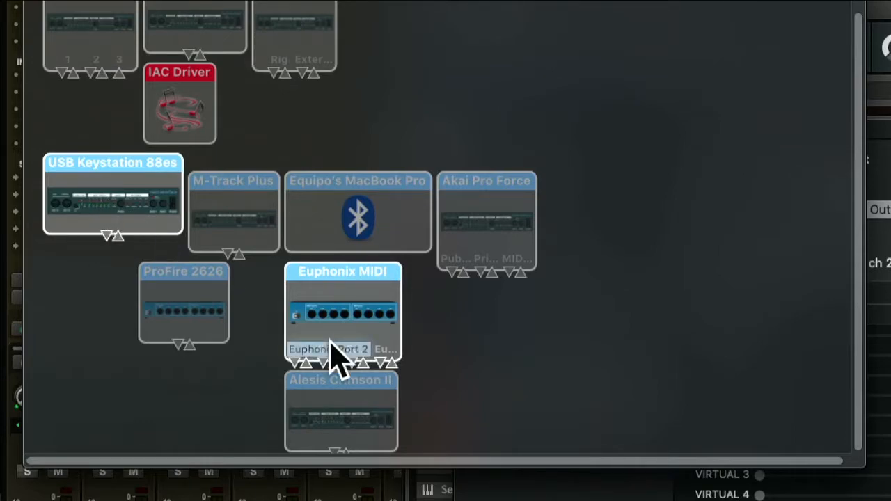
Move the Alesis Crimson II and Akai Pro Force devices into the top row beside Eleven Rack
left_click_drag(344, 397, 450, 34)
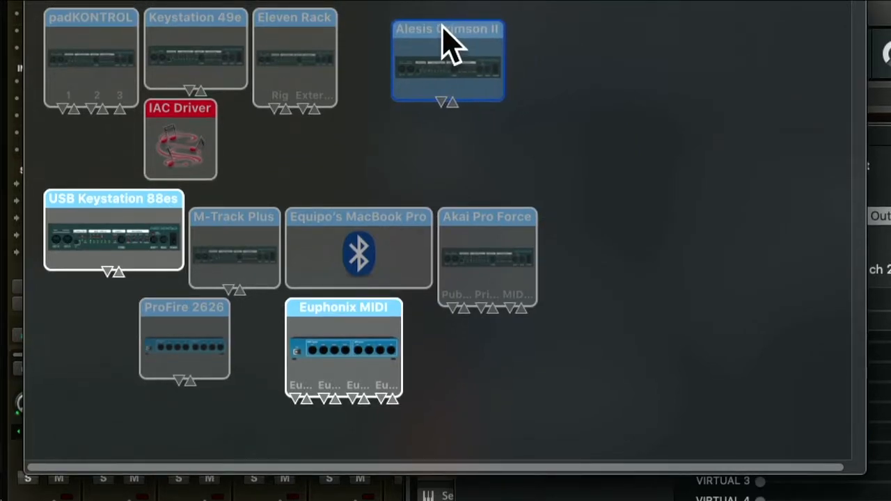
left_click_drag(498, 217, 561, 31)
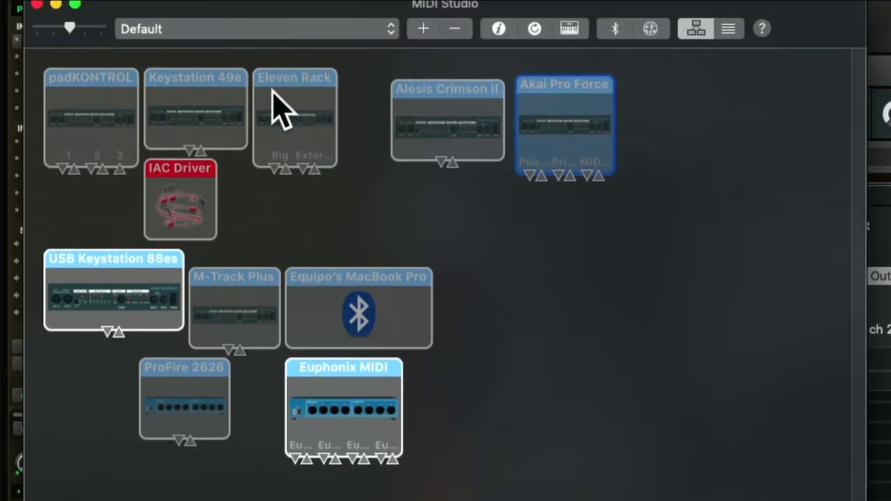
left_click(280, 105)
left_click(108, 87)
left_click(211, 85)
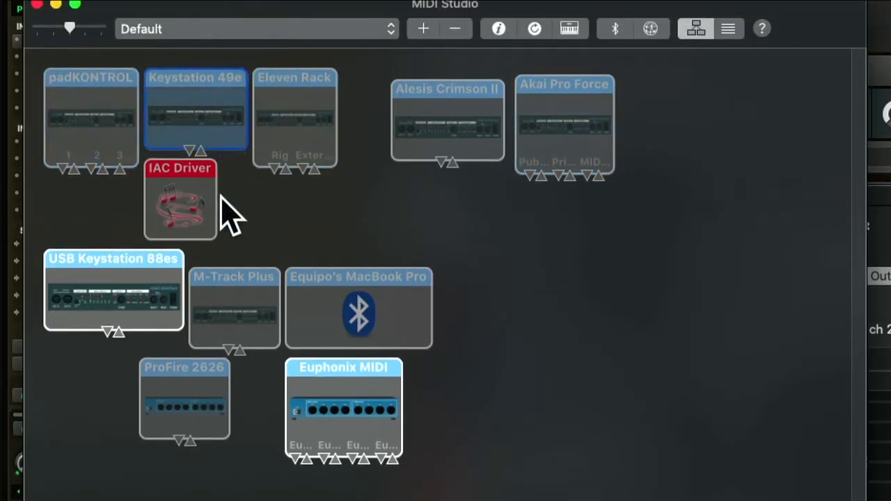
Move ProFire 2626 to the right of Euphonix MIDI and the Bluetooth MacBook Pro device below all other devices
left_click_drag(175, 376, 422, 372)
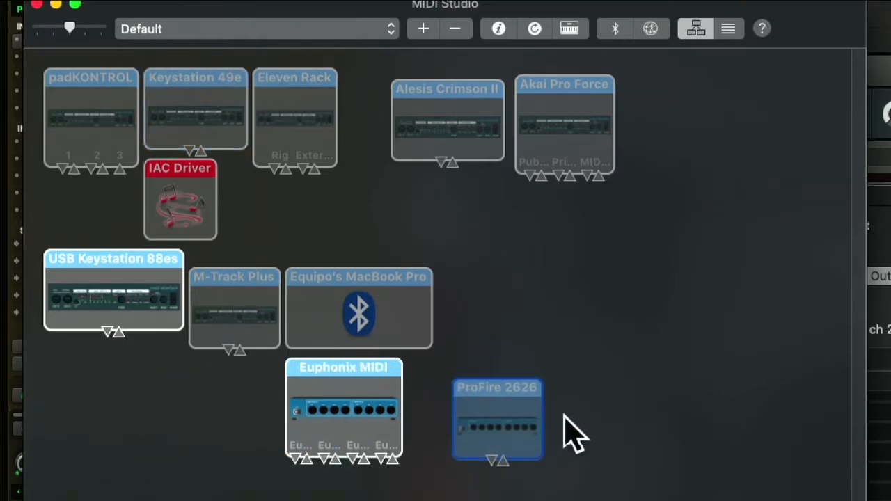
left_click(398, 272)
left_click_drag(394, 274, 198, 494)
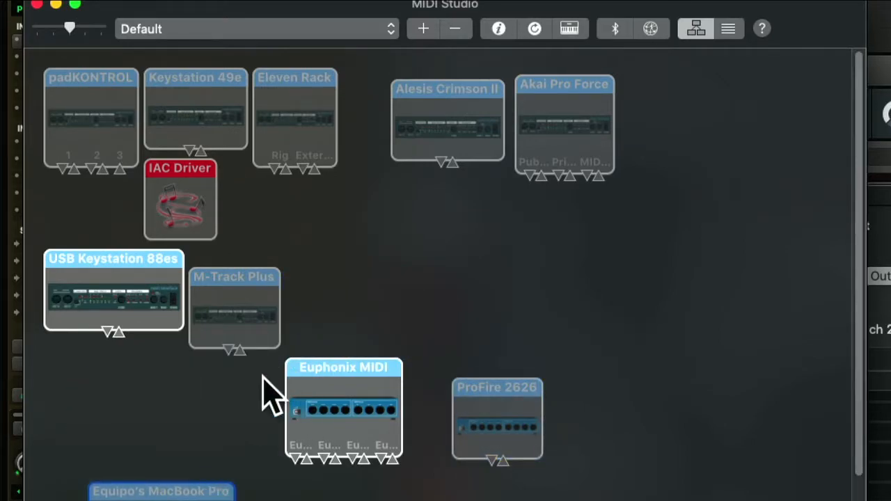
left_click(255, 435)
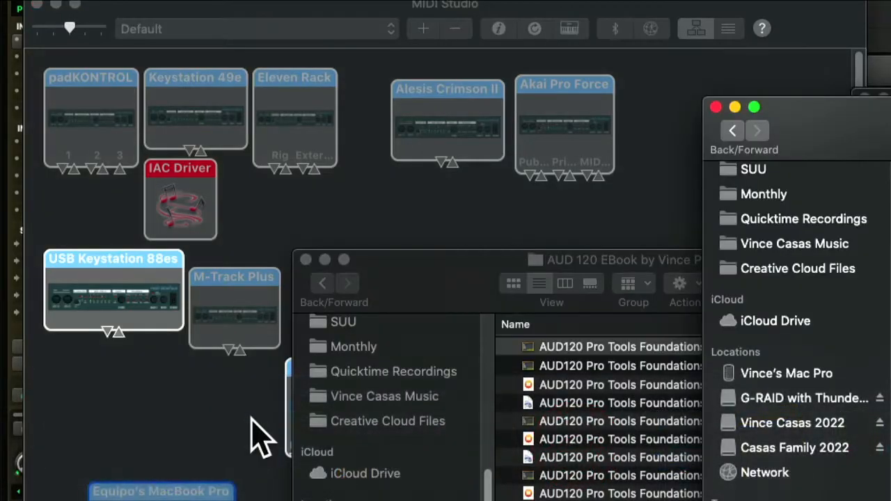
Bring MIDI Studio forward, place the new external device right of Akai Pro Force and capture a screenshot of the window
left_click(155, 229)
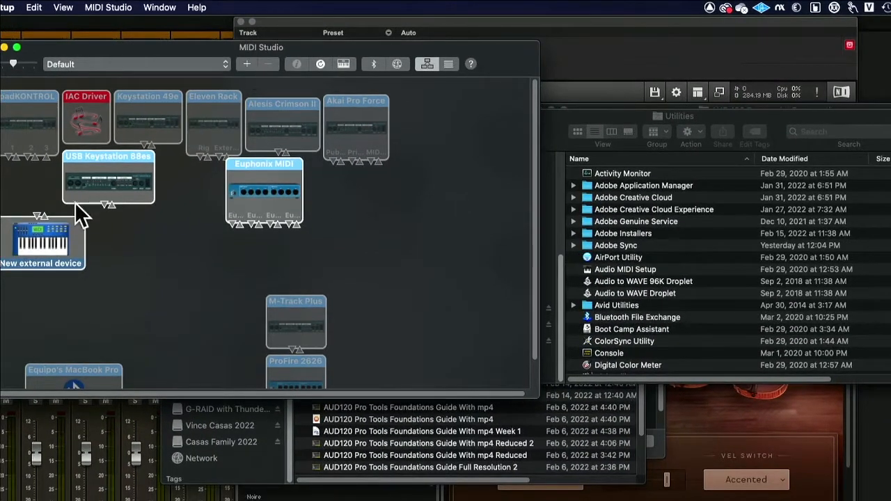
left_click_drag(43, 227, 417, 200)
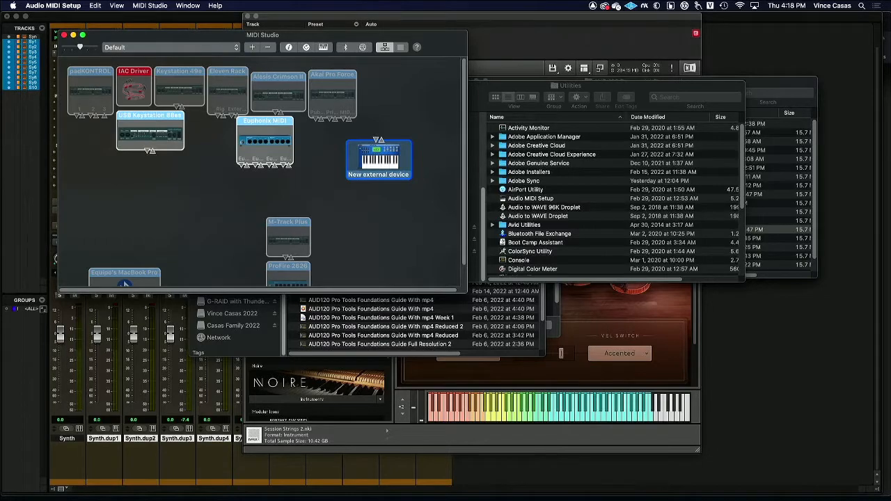
left_click_drag(401, 152, 418, 90)
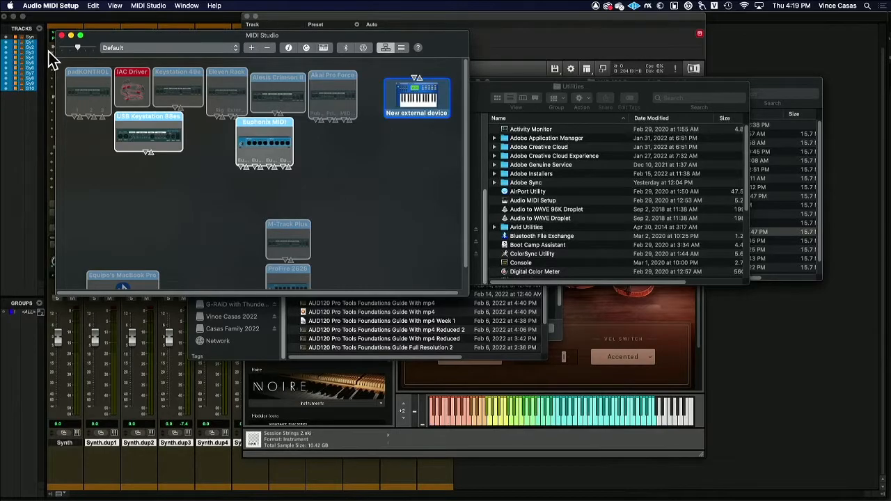
left_click_drag(56, 30, 476, 299)
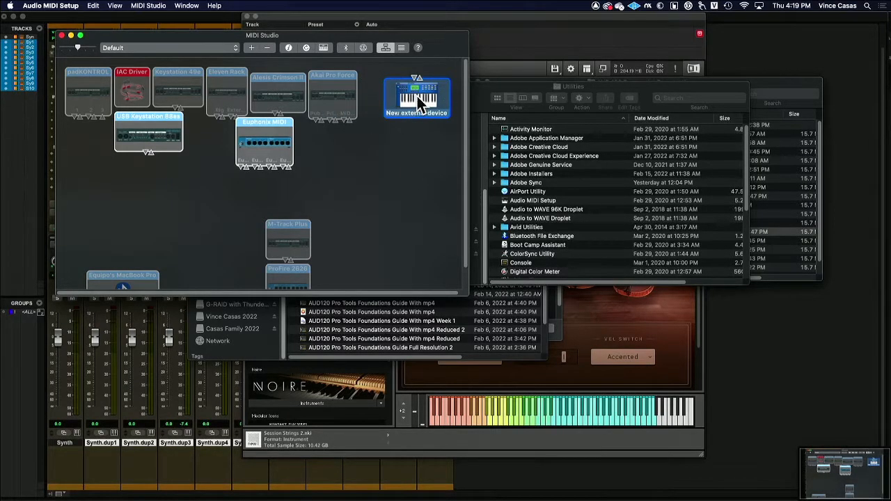
Open the new external device's properties and enter the owner's first name followed by MIDI as its device name
double_click(417, 96)
left_click_drag(234, 15, 449, 69)
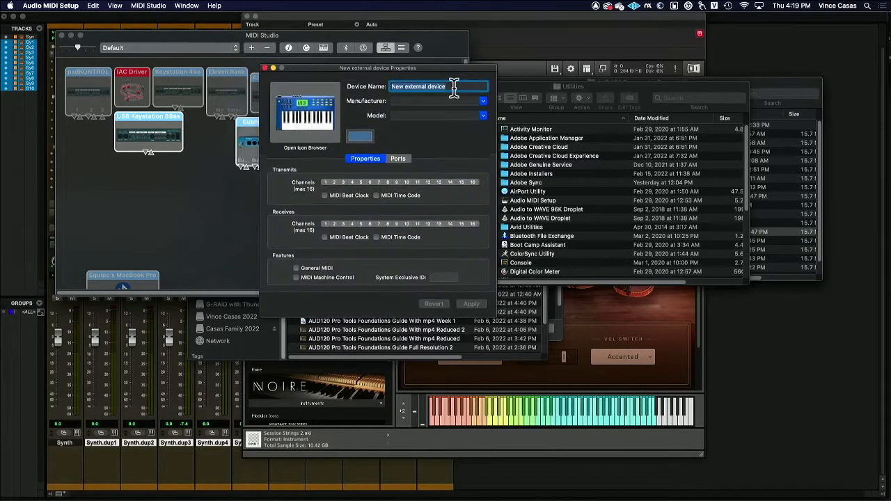
type("Vince's MIDI")
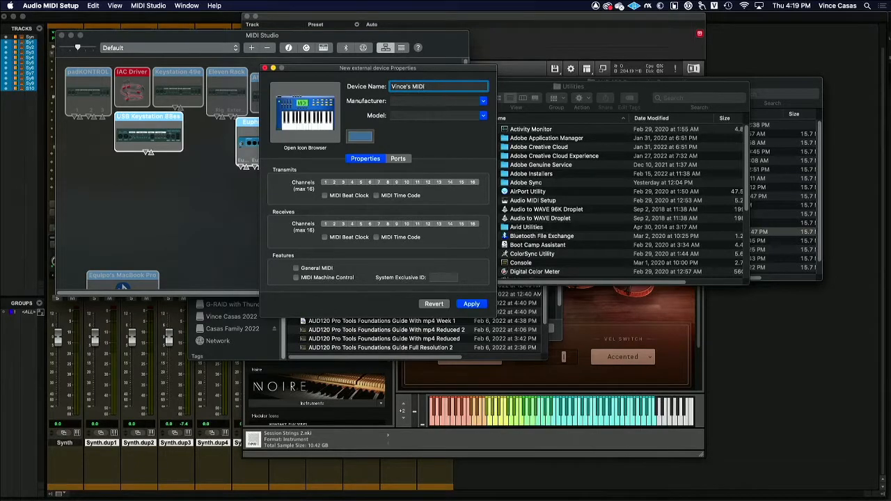
Set the external device's manufacturer to Korg and its model to Wavestation
left_click(483, 102)
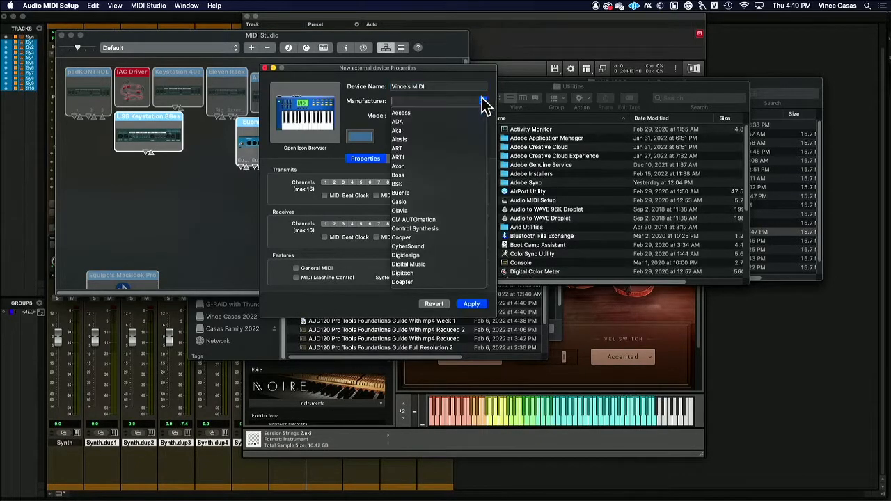
scroll(454, 261, "down", 8)
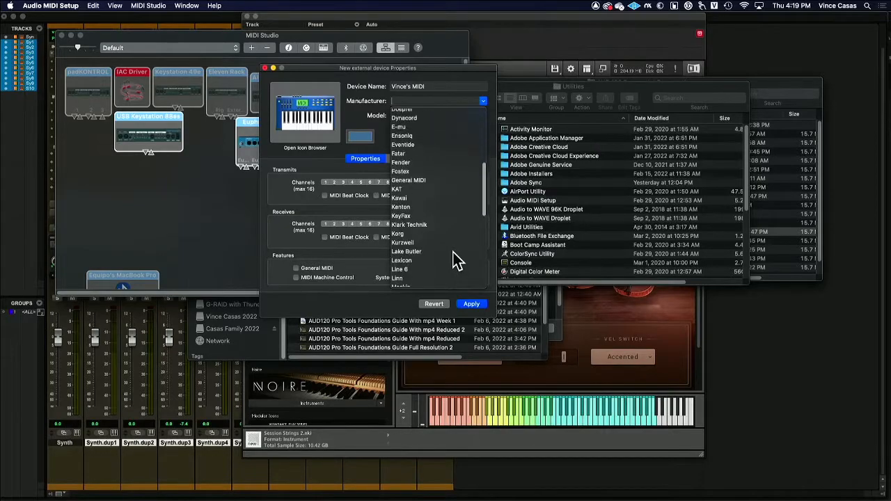
scroll(454, 261, "down", 2)
left_click(415, 184)
left_click(483, 116)
scroll(442, 191, "down", 10)
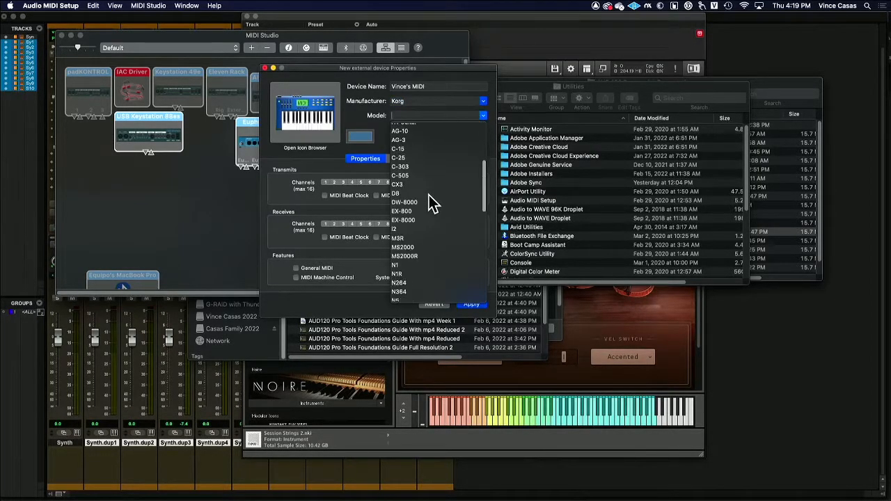
left_click(448, 206)
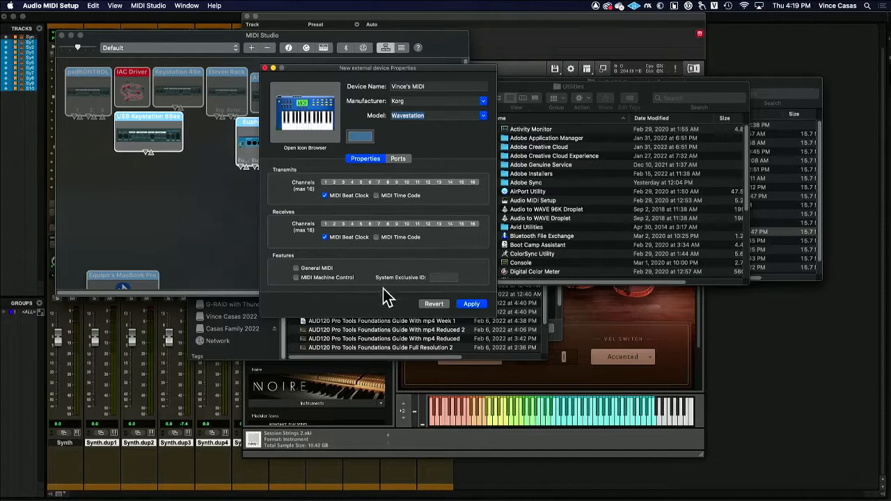
Revert the edits to the external device's name, manufacturer and model, and close its properties
left_click(438, 305)
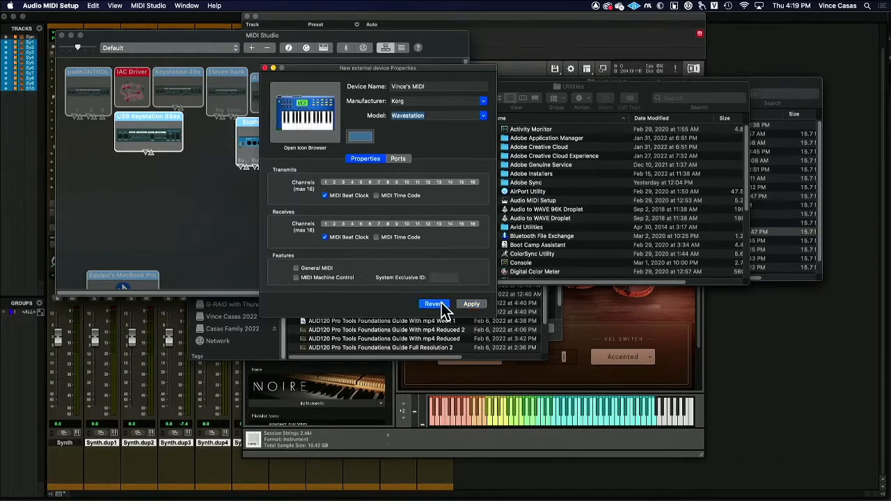
left_click(265, 68)
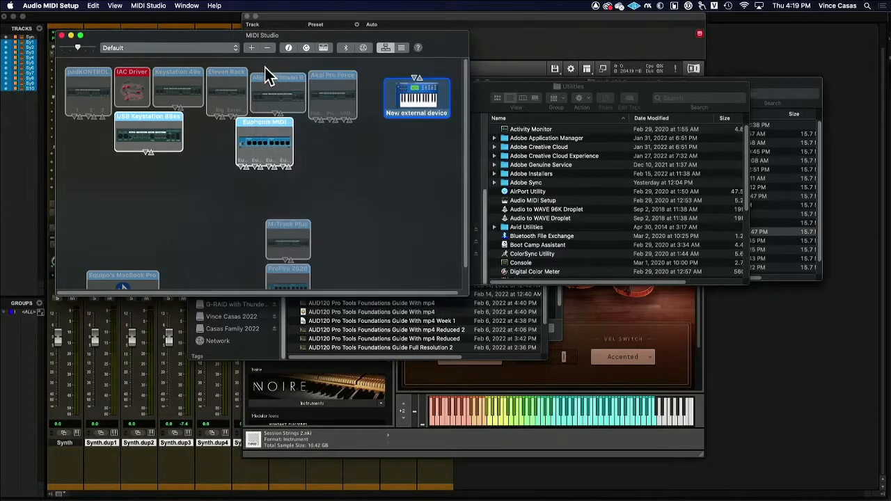